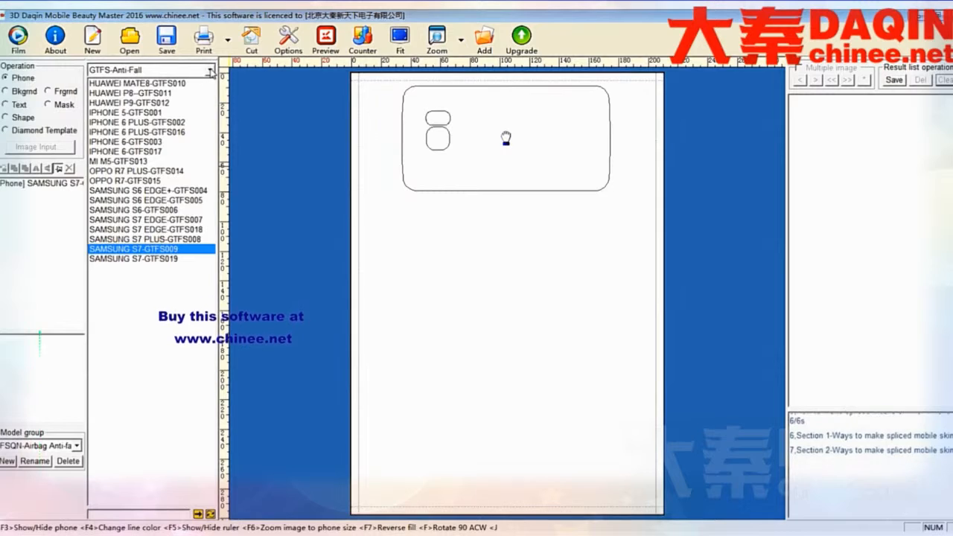
- Add the IPHONE 6-DDFHFS002 template from the FHFS-Anti-slip antifall group, rotated 90 degrees, directly below the Samsung S7 outline
{"action": "left_click", "coordinate": [210, 69]}
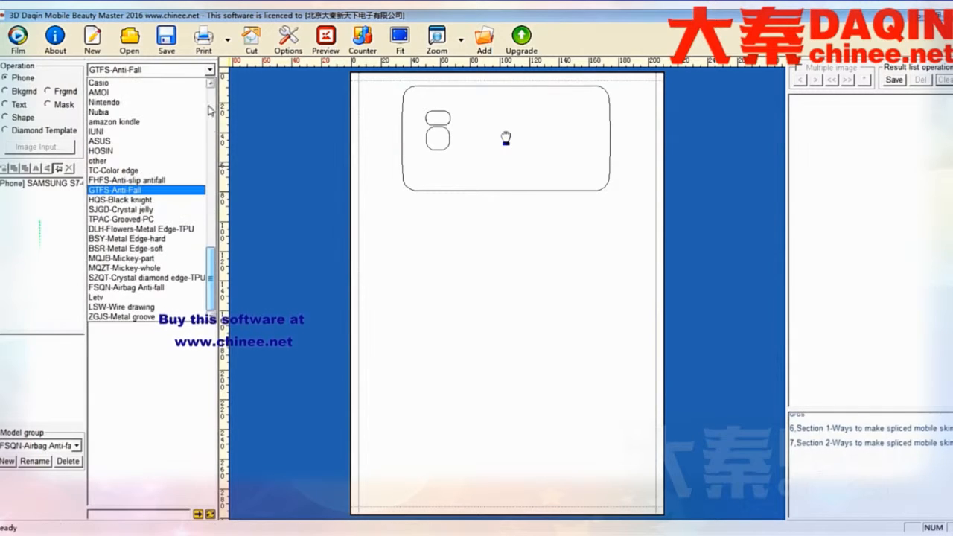
{"action": "left_click", "coordinate": [119, 181]}
{"action": "double_click", "coordinate": [129, 104]}
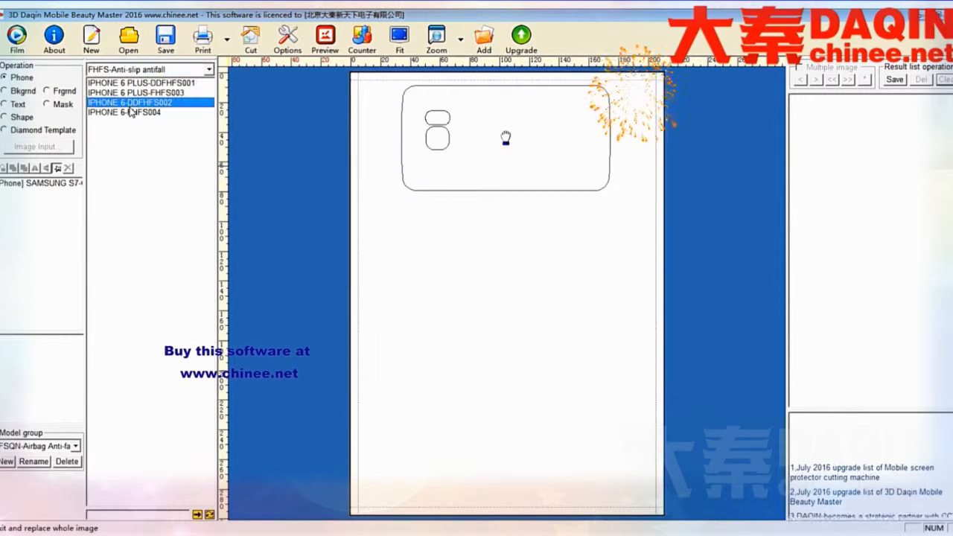
{"action": "key", "text": "f"}
{"action": "left_click_drag", "start_coordinate": [513, 366], "coordinate": [516, 256]}
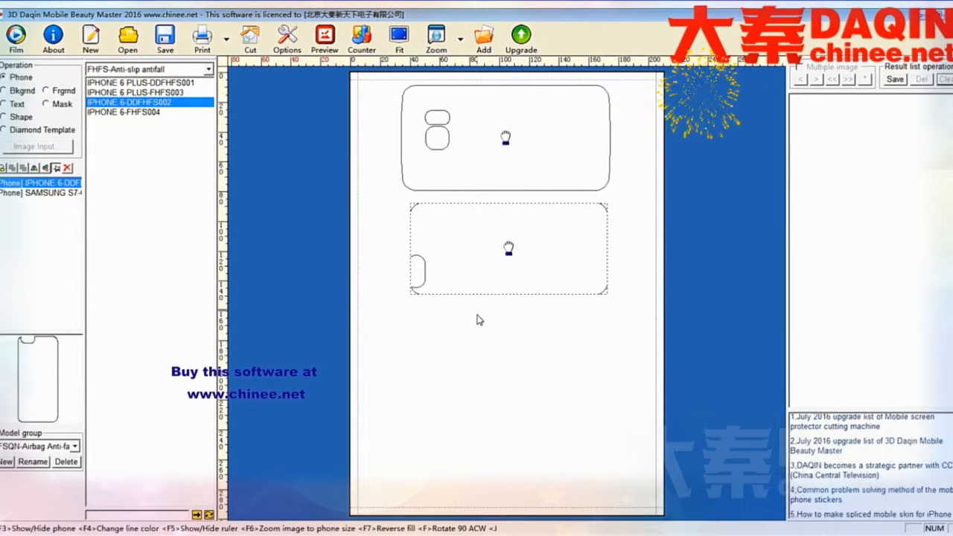
{"action": "left_click", "coordinate": [478, 319]}
- Add a second IPHONE 6-DDFHFS002 template, rotate it 90 degrees and place it near the bottom of the page
{"action": "double_click", "coordinate": [130, 105]}
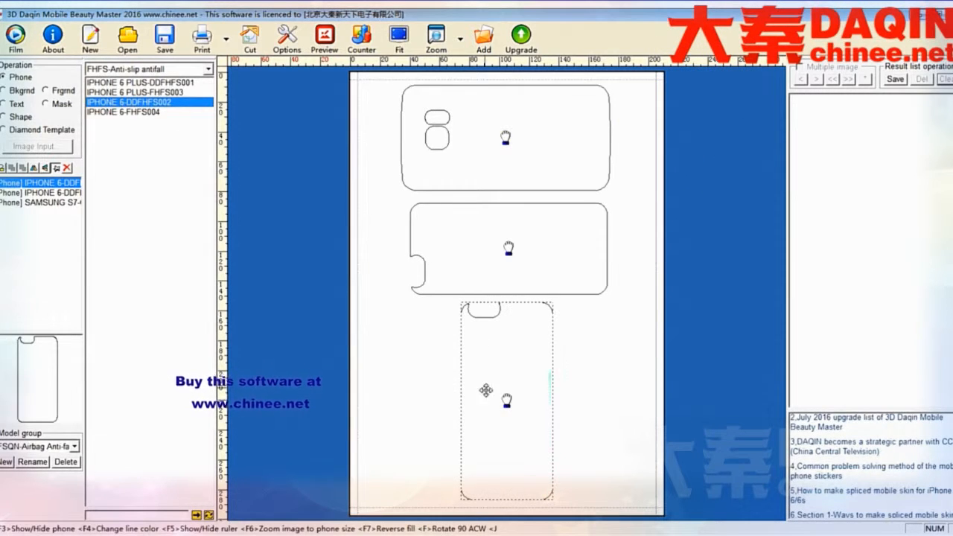
{"action": "left_click_drag", "start_coordinate": [505, 399], "coordinate": [512, 455]}
{"action": "key", "text": "f"}
{"action": "left_click", "coordinate": [498, 391]}
- Add the IPHONE 6-GTFS003 template from the GTFS-Anti-Fall group, rotated 90 degrees, in the gap between the two iPhone 6 outlines
{"action": "left_click", "coordinate": [207, 68]}
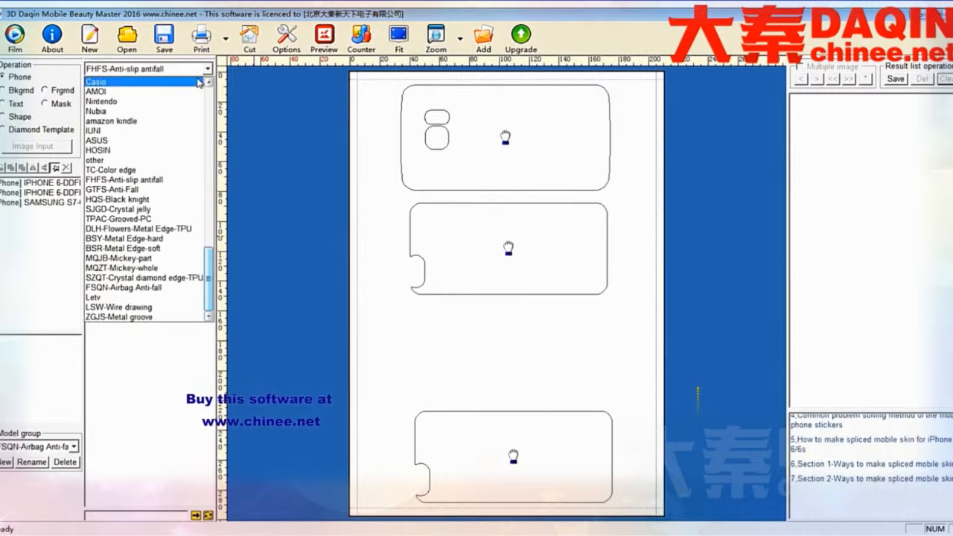
{"action": "left_click", "coordinate": [152, 192]}
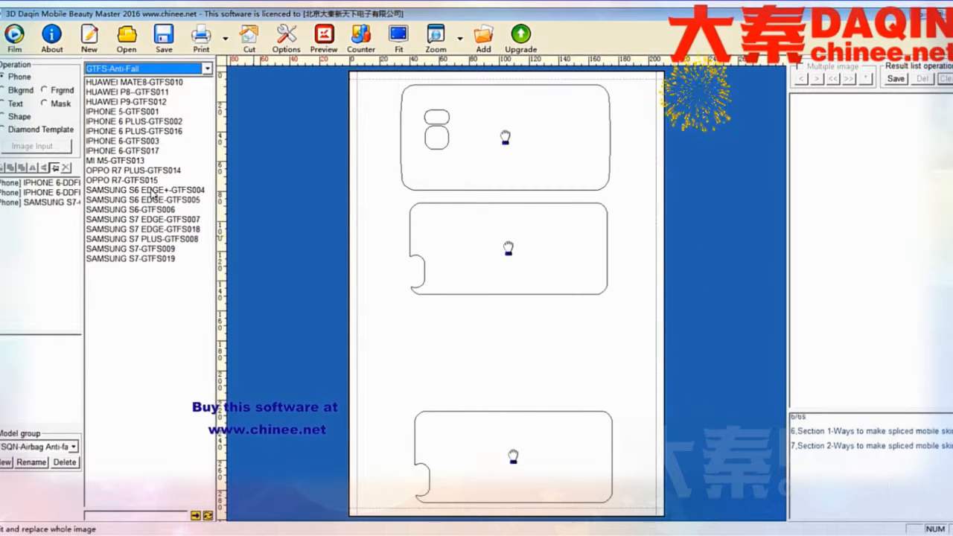
{"action": "double_click", "coordinate": [123, 141]}
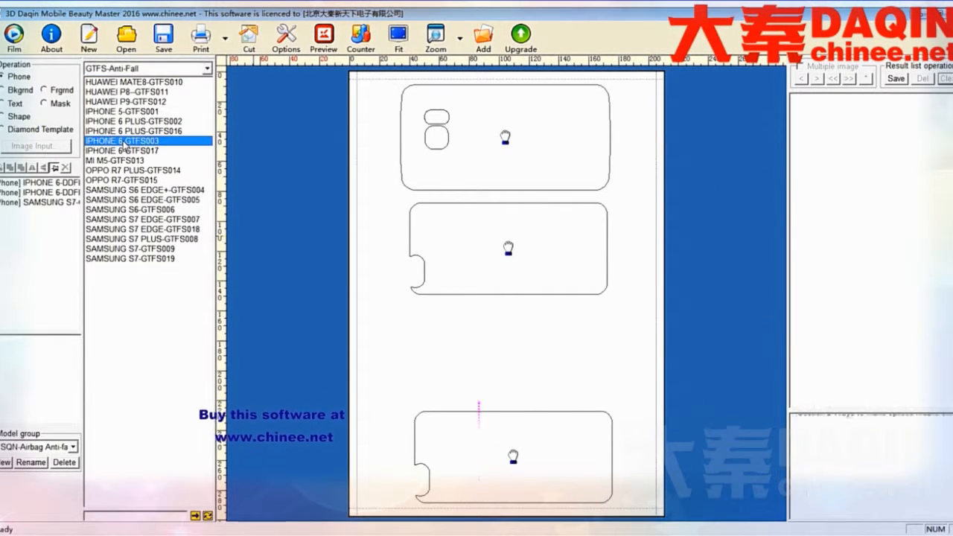
{"action": "left_click_drag", "start_coordinate": [497, 290], "coordinate": [501, 350]}
{"action": "key", "text": "f"}
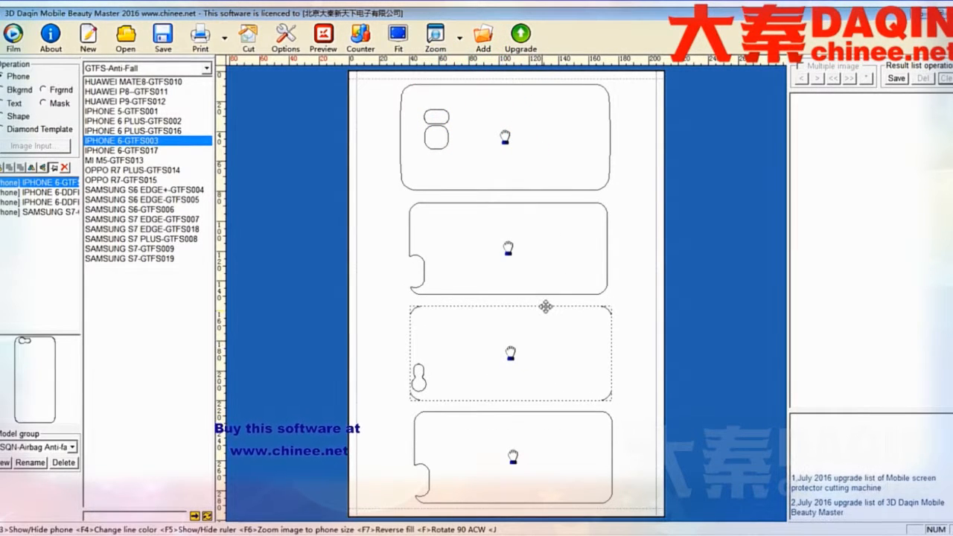
- Nudge the bottom, top and second phone outlines so the four templates line up in an evenly spaced column
{"action": "left_click", "coordinate": [512, 461]}
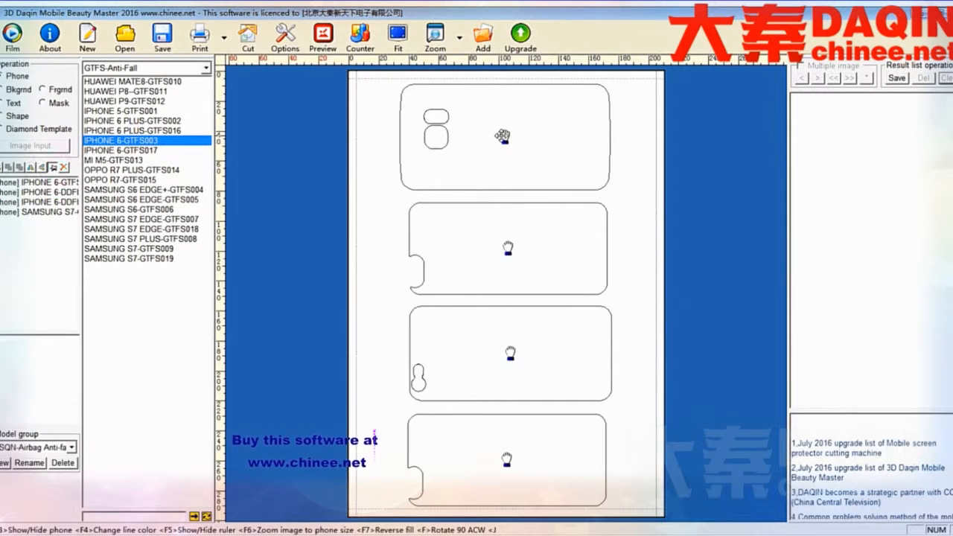
{"action": "left_click_drag", "start_coordinate": [502, 136], "coordinate": [507, 140]}
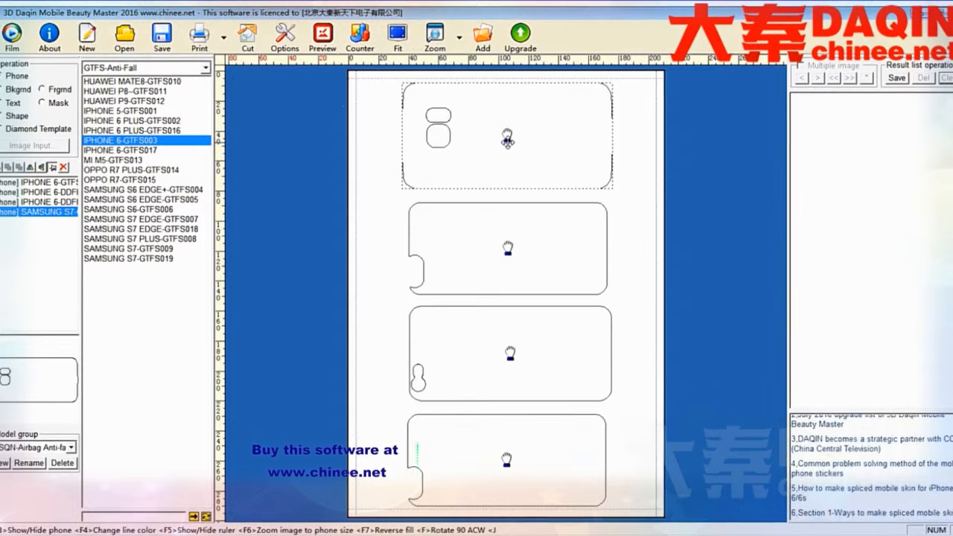
{"action": "left_click", "coordinate": [526, 253]}
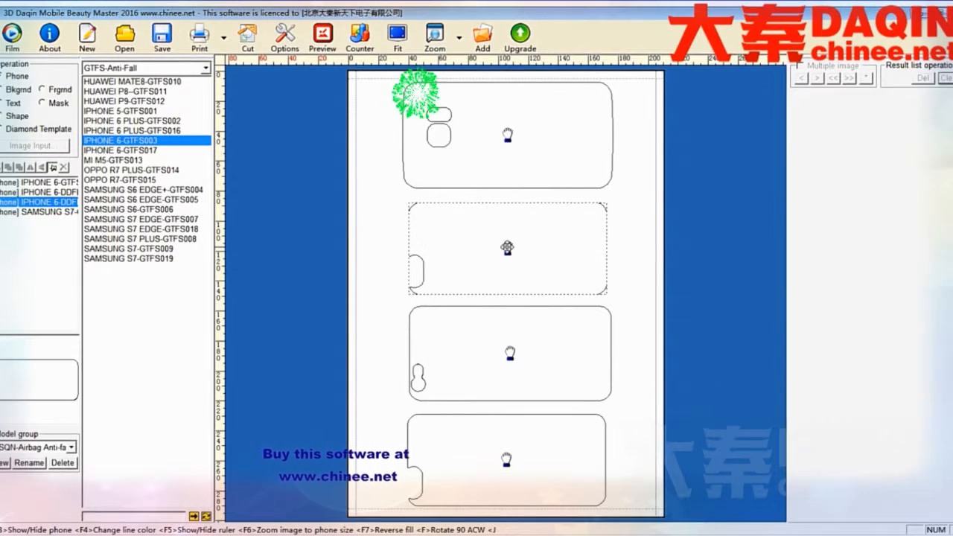
{"action": "left_click_drag", "start_coordinate": [568, 294], "coordinate": [568, 292]}
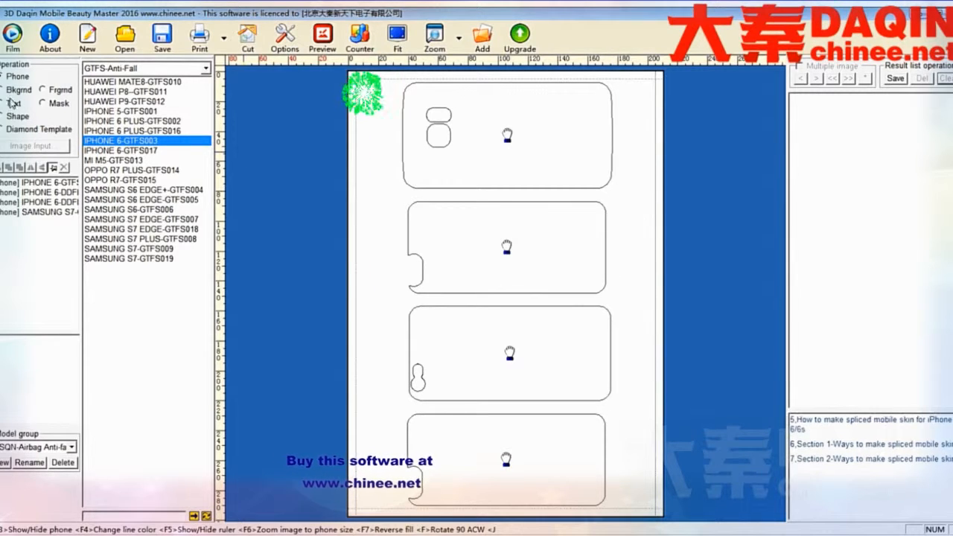
- Switch to background editing and load sy_66814343466.jpg from the desktop for image processing
{"action": "left_click", "coordinate": [13, 90]}
{"action": "left_click", "coordinate": [20, 146]}
{"action": "left_click", "coordinate": [302, 155]}
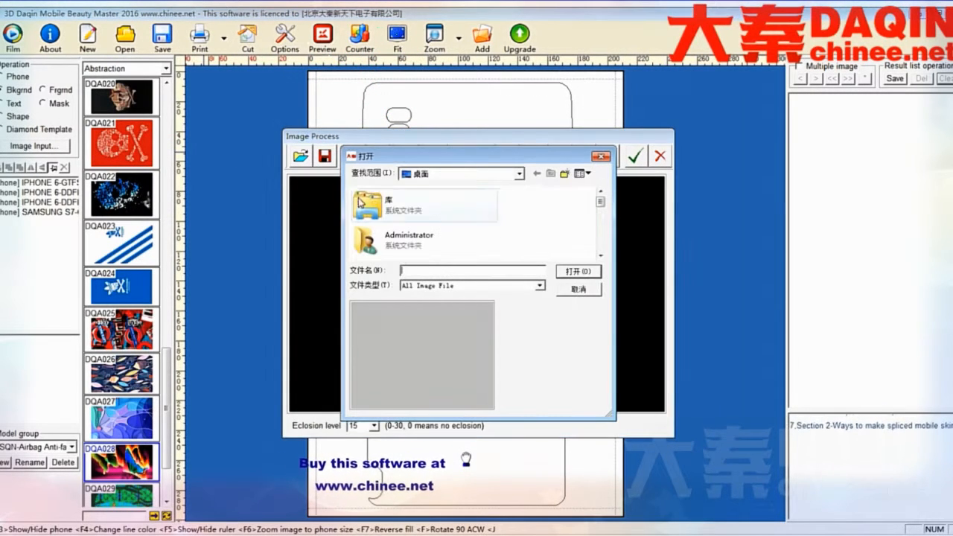
{"action": "scroll", "coordinate": [589, 205], "scroll_direction": "down", "scroll_amount": 6}
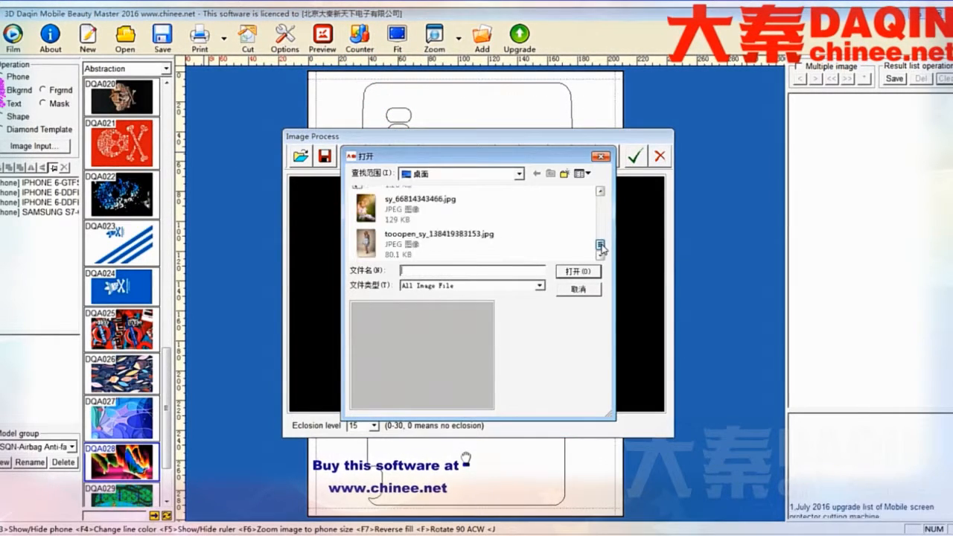
{"action": "left_click", "coordinate": [412, 207]}
{"action": "left_click", "coordinate": [568, 272]}
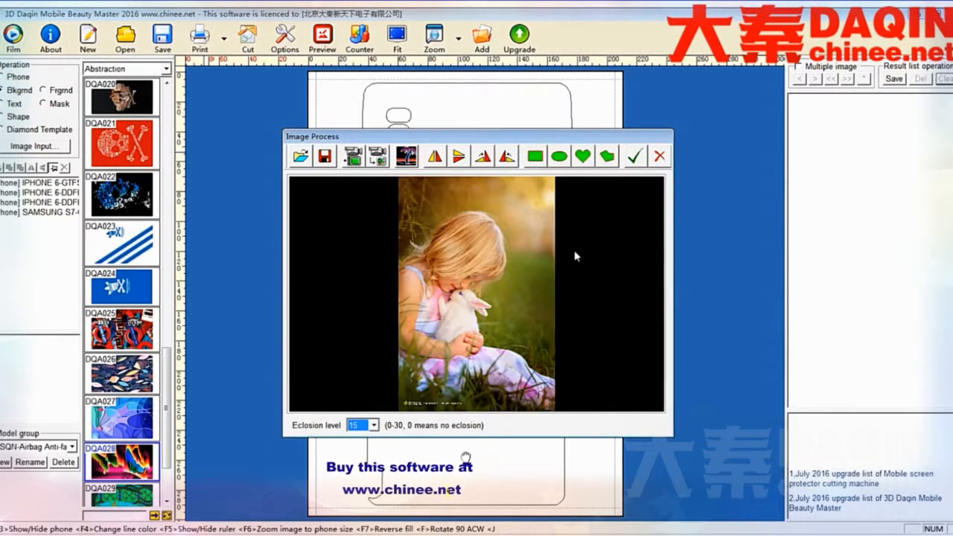
- Rotate the girl-and-rabbit photo 90 degrees counter-clockwise, crop it with a full-width rectangle around both, and insert it
{"action": "left_click", "coordinate": [507, 157]}
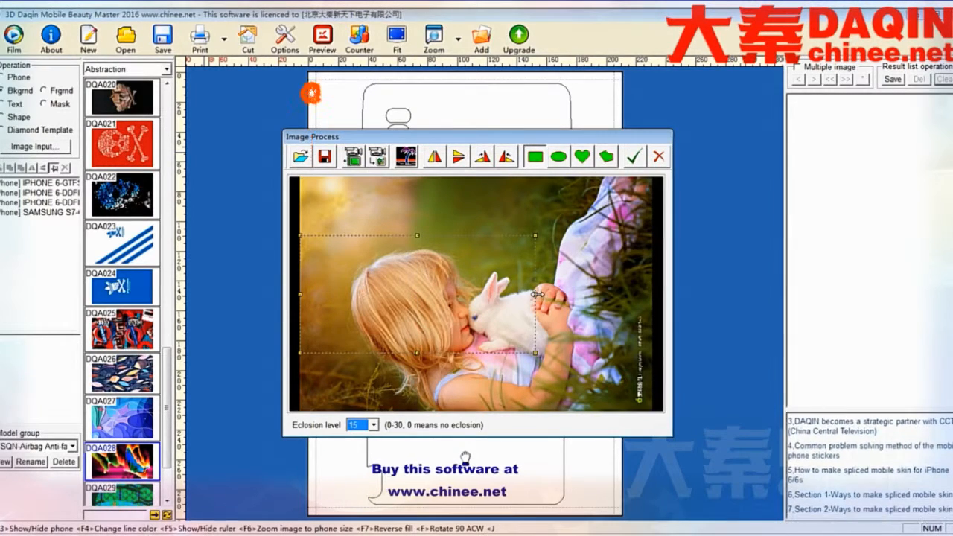
{"action": "left_click_drag", "start_coordinate": [535, 294], "coordinate": [646, 310]}
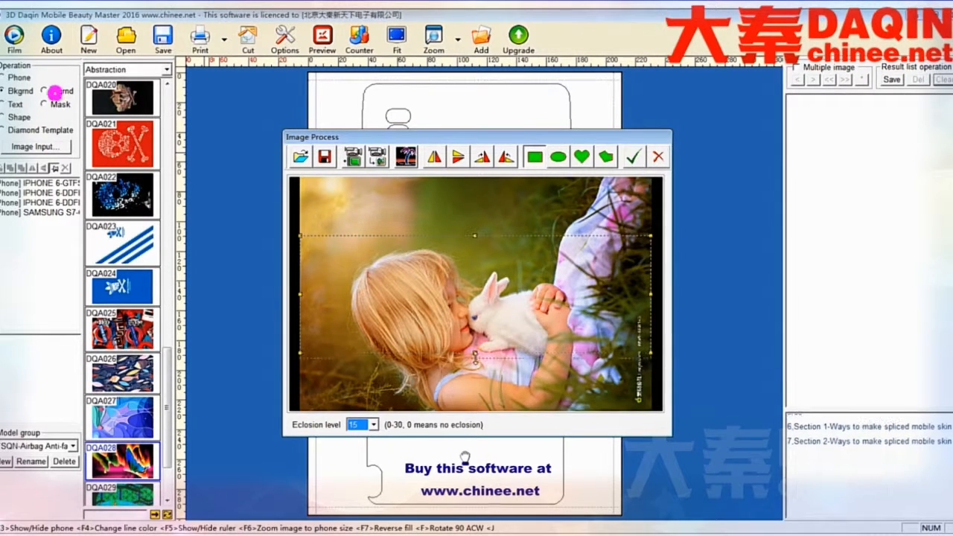
{"action": "left_click_drag", "start_coordinate": [475, 357], "coordinate": [475, 406]}
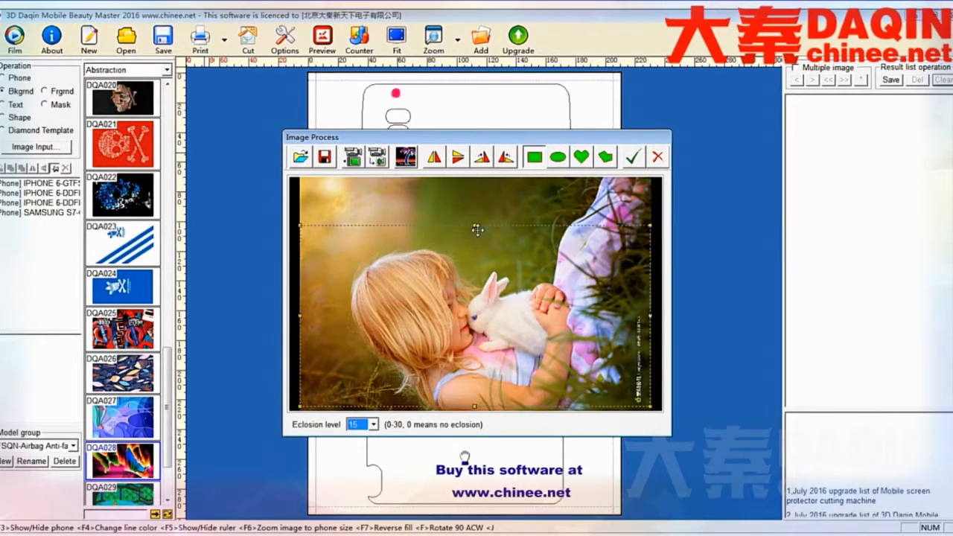
{"action": "left_click_drag", "start_coordinate": [460, 272], "coordinate": [462, 270]}
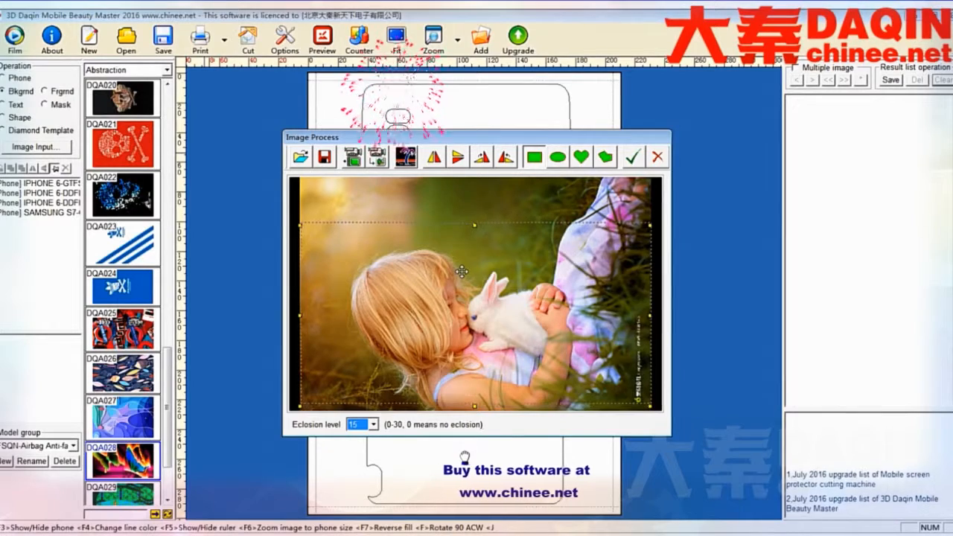
{"action": "left_click", "coordinate": [632, 156]}
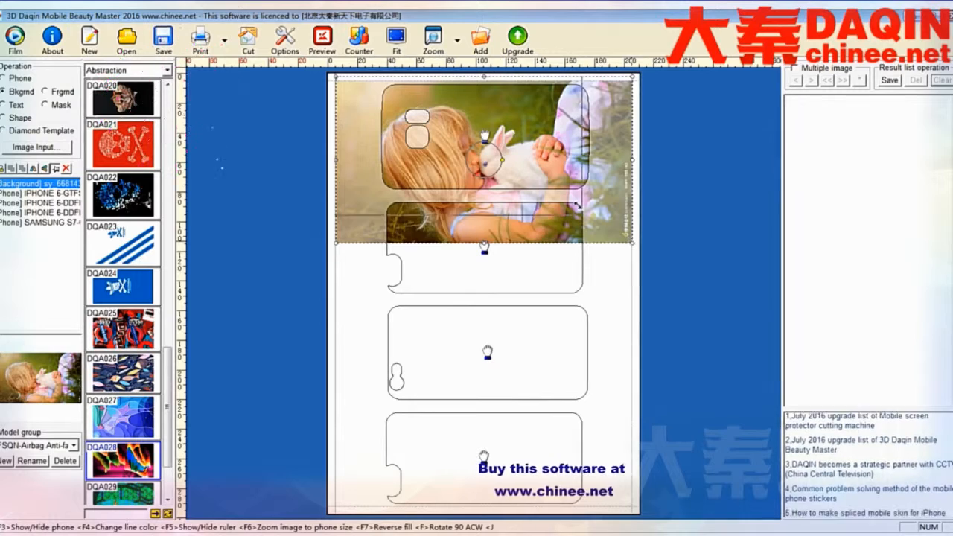
- Scale the girl-and-rabbit background to phone size and position it over the Samsung S7 outline
{"action": "key", "text": "F6"}
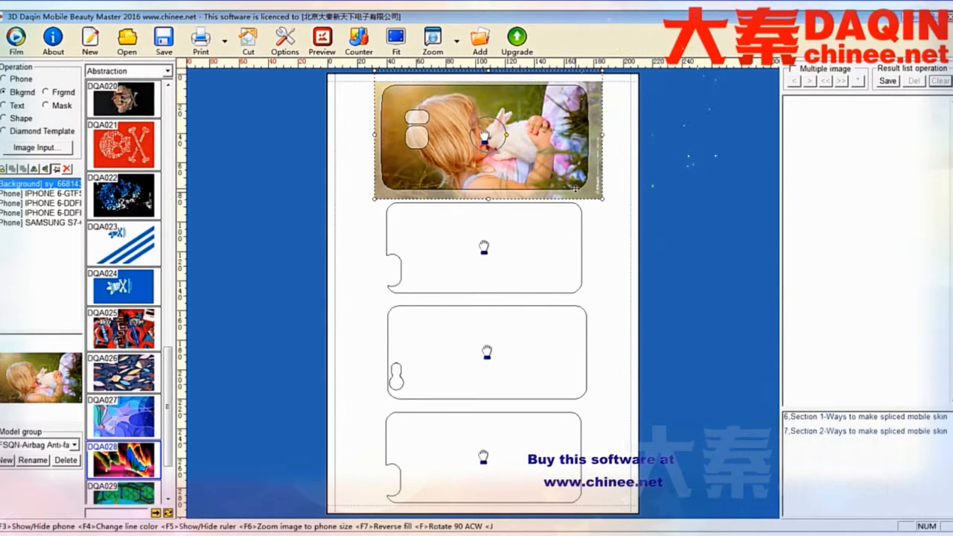
{"action": "left_click_drag", "start_coordinate": [576, 189], "coordinate": [572, 190]}
{"action": "left_click", "coordinate": [573, 224]}
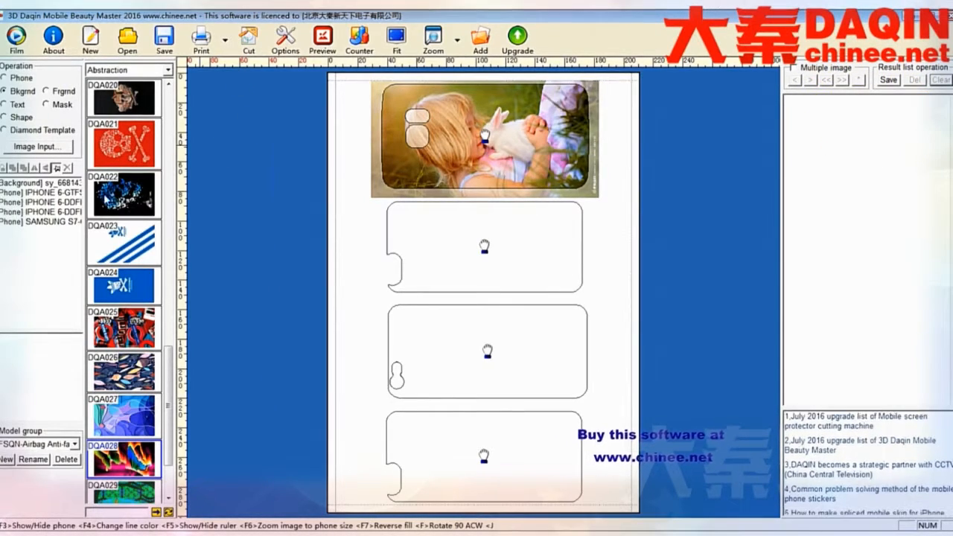
- Load tooopen_sy_138419383153.jpg from the desktop as another background image for processing
{"action": "left_click", "coordinate": [37, 147]}
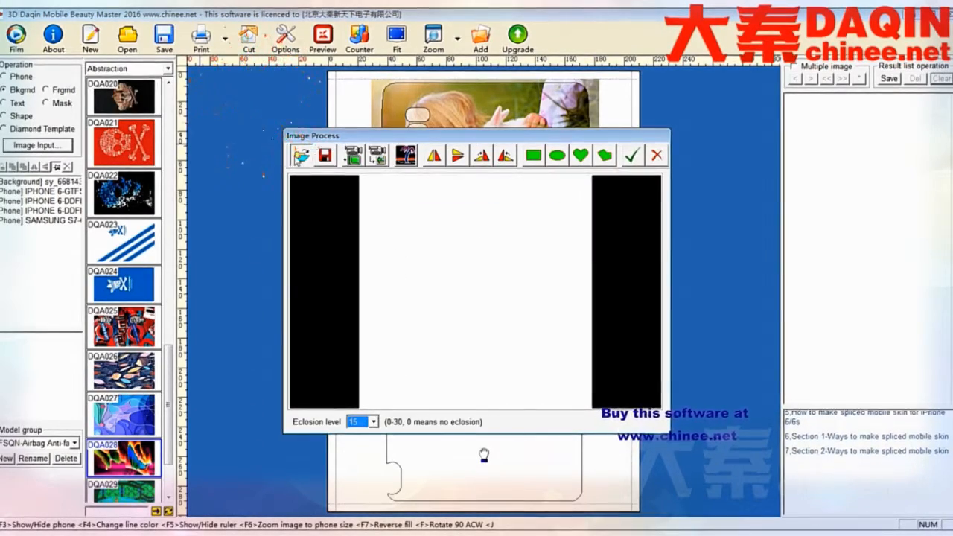
{"action": "left_click", "coordinate": [299, 155]}
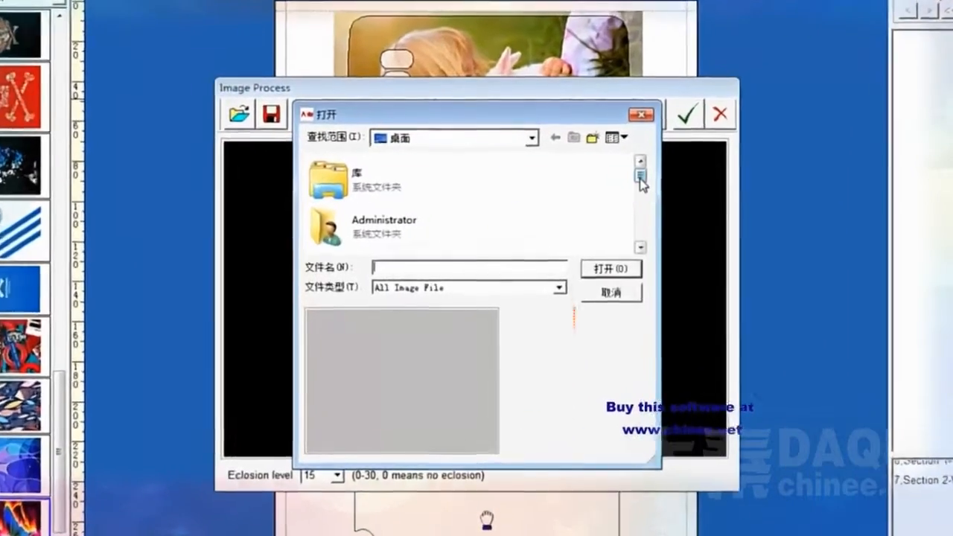
{"action": "left_click_drag", "start_coordinate": [597, 203], "coordinate": [595, 214]}
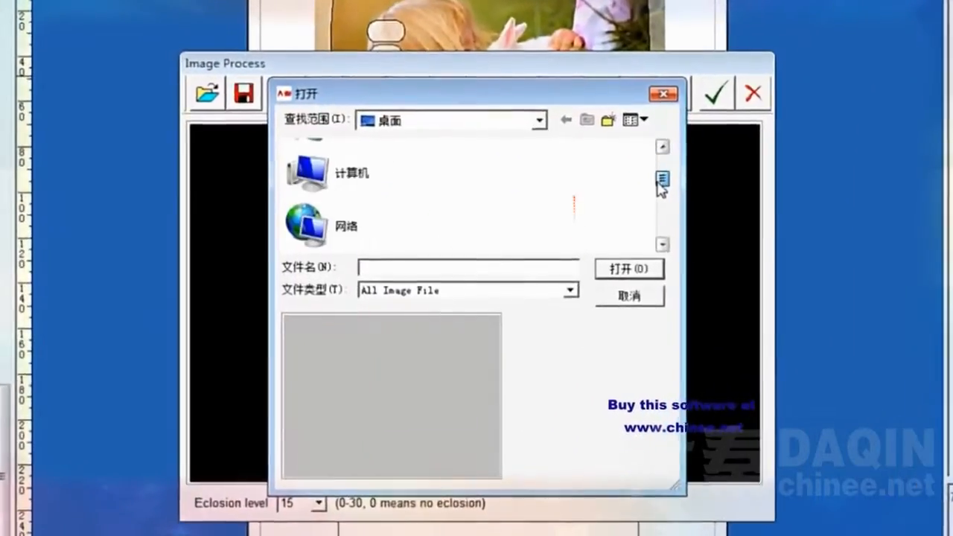
{"action": "left_click_drag", "start_coordinate": [661, 189], "coordinate": [663, 237]}
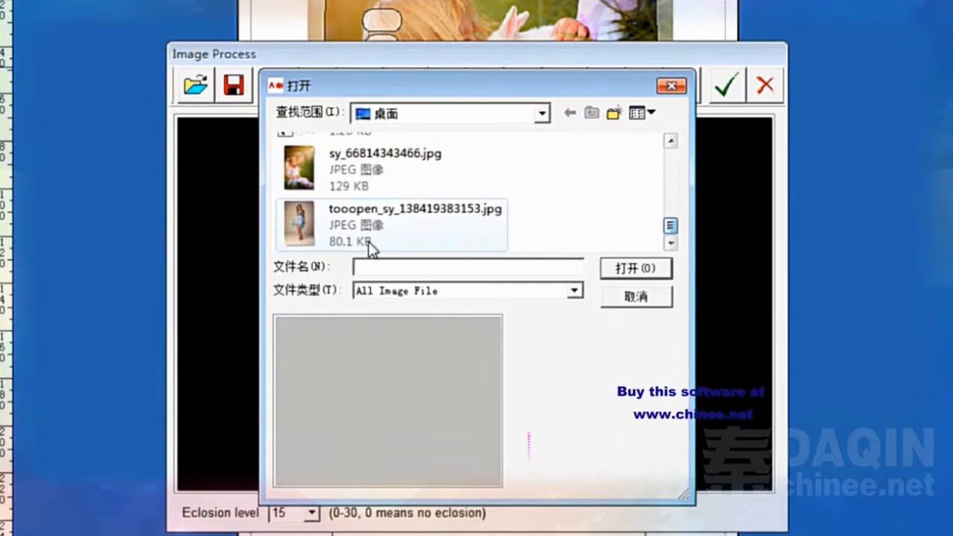
{"action": "left_click", "coordinate": [350, 234]}
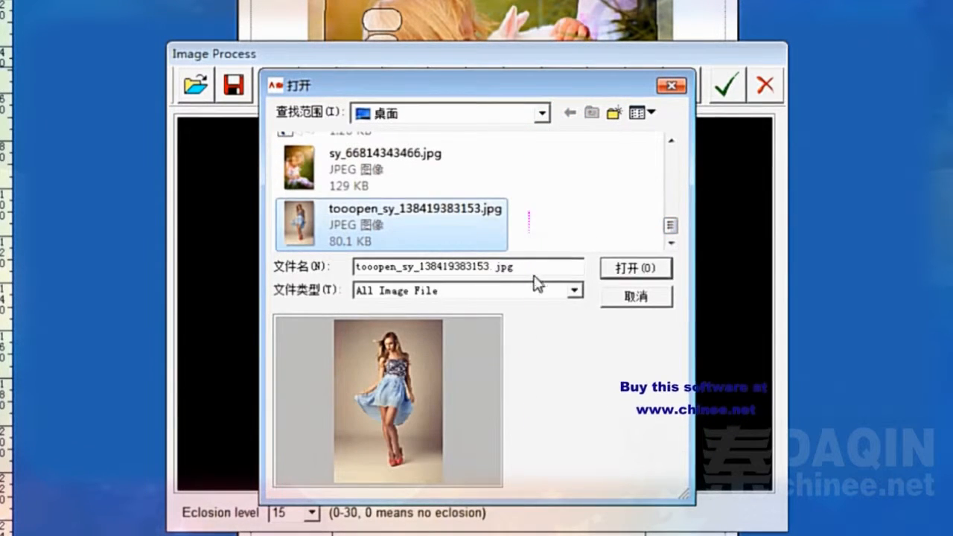
{"action": "left_click", "coordinate": [634, 269]}
- Rotate the woman's photo 90 degrees counter-clockwise, crop it with a full-width rectangle around her, and insert it on the page
{"action": "left_click", "coordinate": [524, 88]}
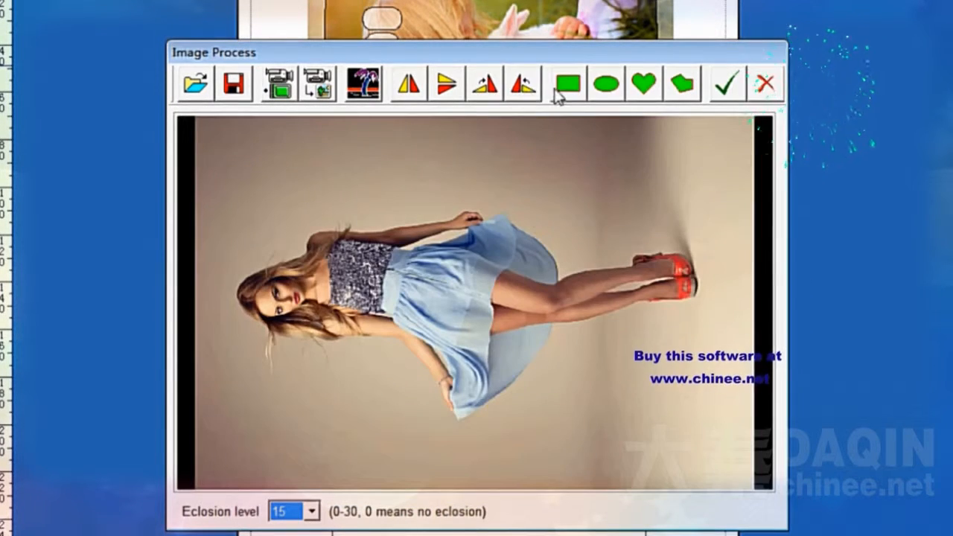
{"action": "left_click", "coordinate": [559, 86]}
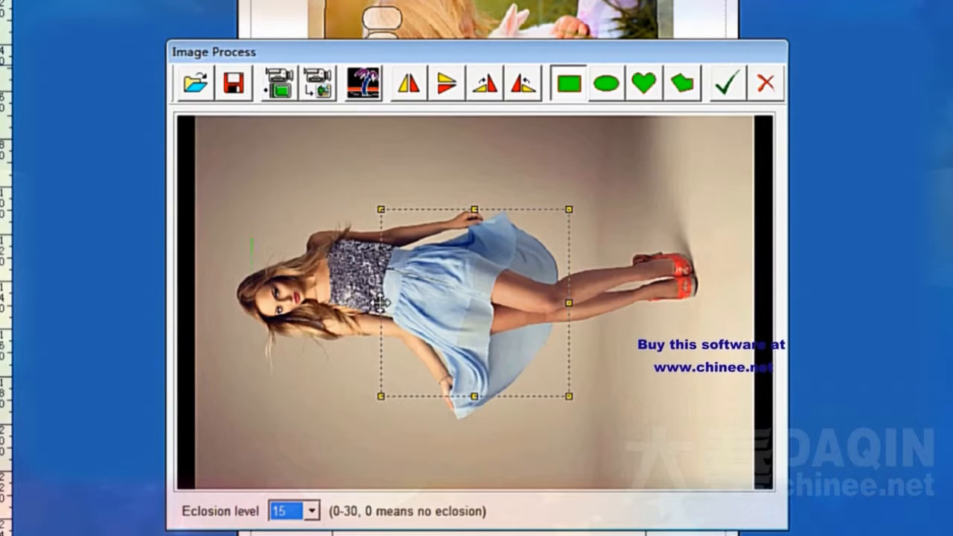
{"action": "left_click_drag", "start_coordinate": [379, 304], "coordinate": [195, 302]}
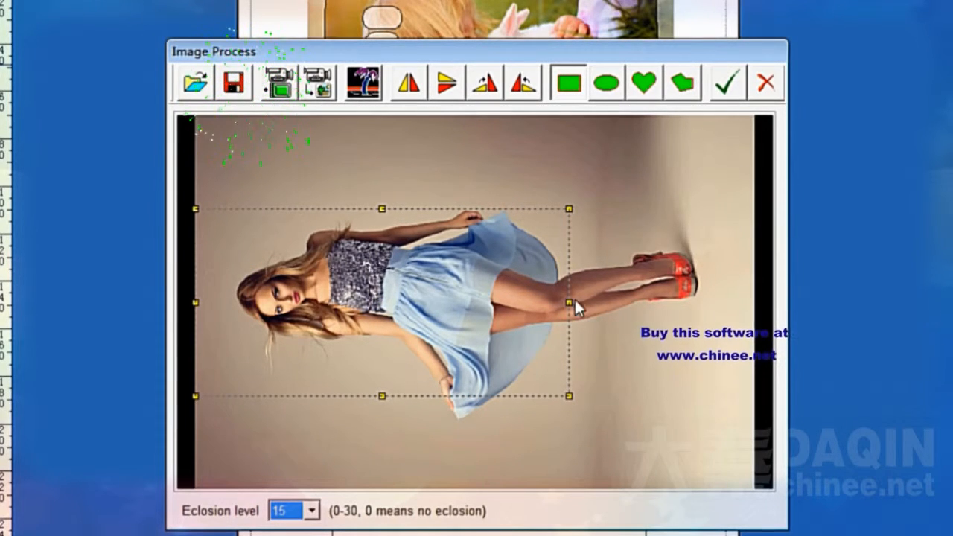
{"action": "left_click_drag", "start_coordinate": [569, 304], "coordinate": [753, 302]}
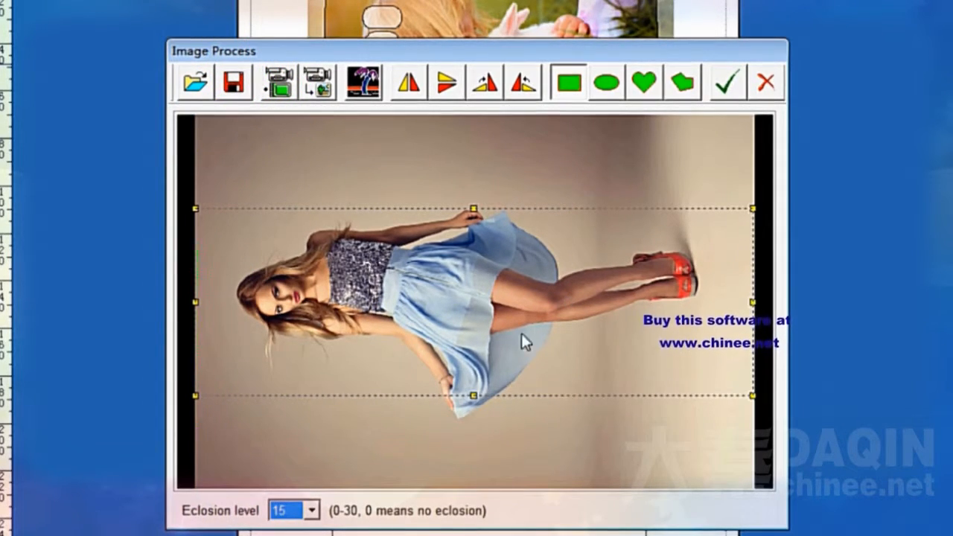
{"action": "left_click_drag", "start_coordinate": [465, 395], "coordinate": [464, 346]}
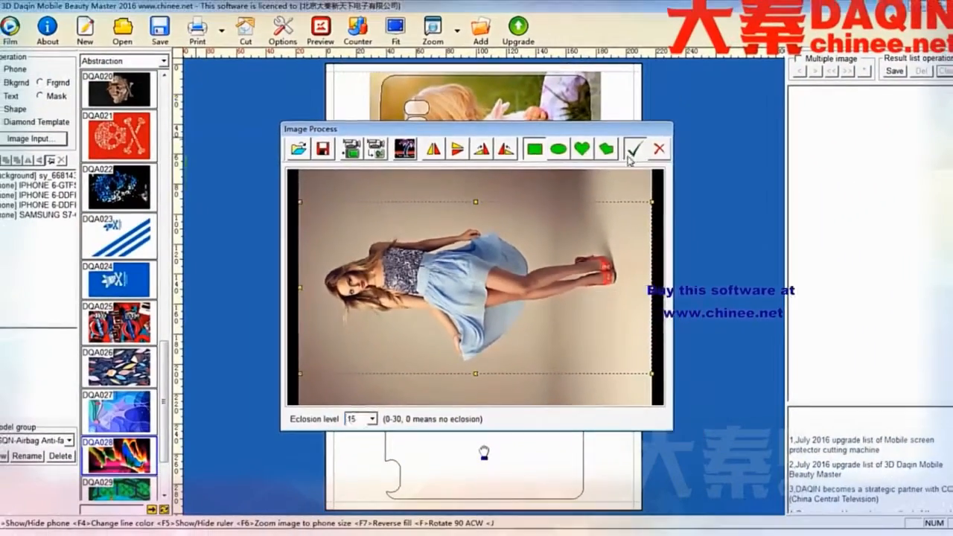
{"action": "left_click", "coordinate": [652, 135]}
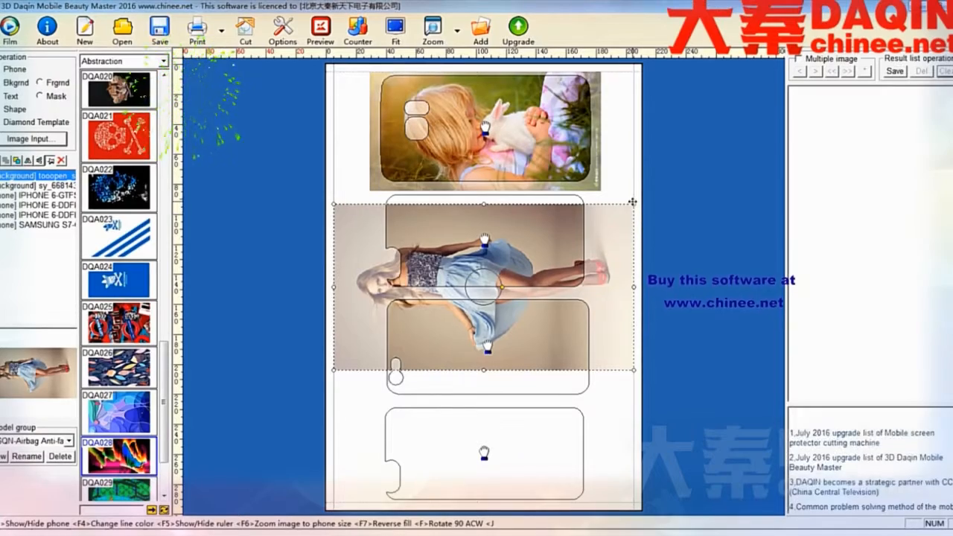
- Shrink the woman's background image and fit it over the second phone outline with a small margin
{"action": "left_click_drag", "start_coordinate": [633, 204], "coordinate": [591, 242]}
{"action": "left_click_drag", "start_coordinate": [448, 261], "coordinate": [493, 205]}
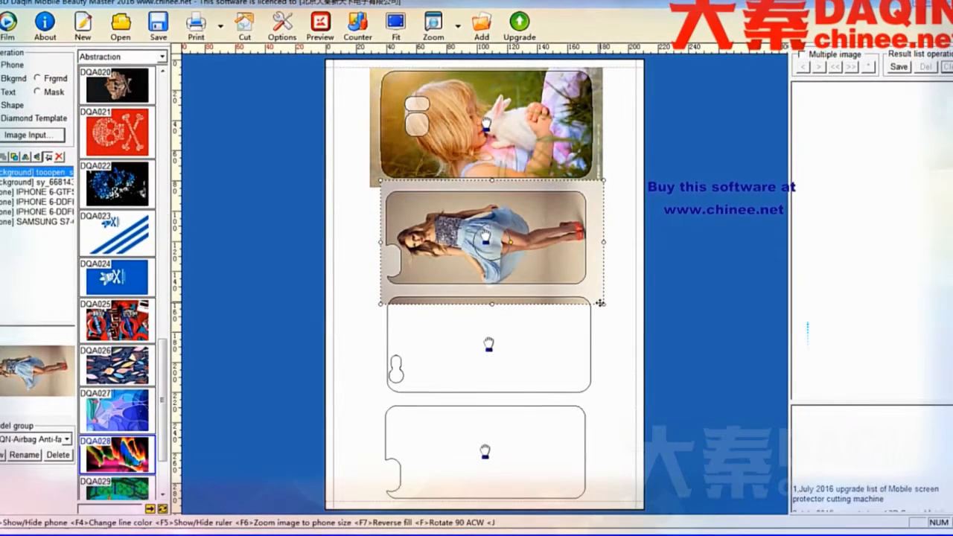
{"action": "left_click_drag", "start_coordinate": [603, 303], "coordinate": [595, 299]}
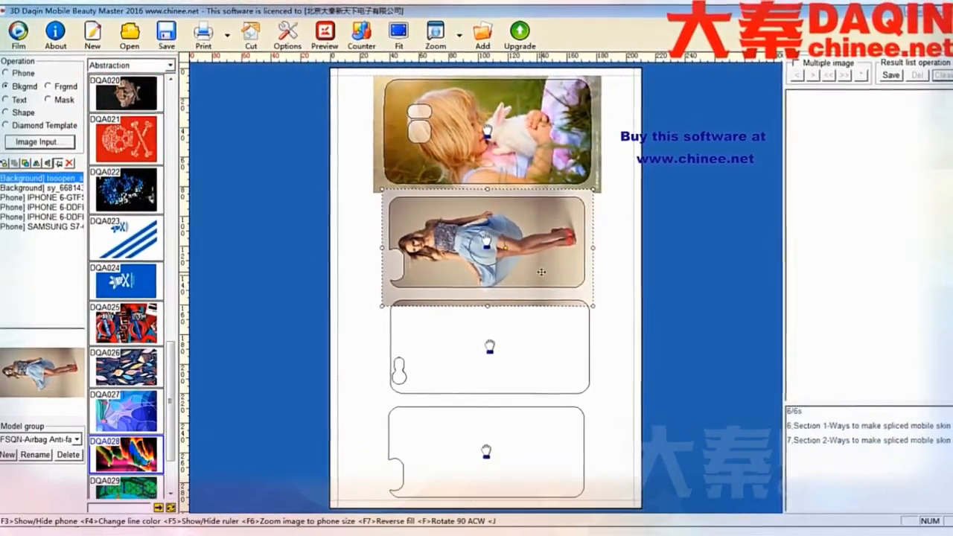
- Load DQD017.jpg from the desktop as another background image for processing
{"action": "left_click", "coordinate": [612, 291]}
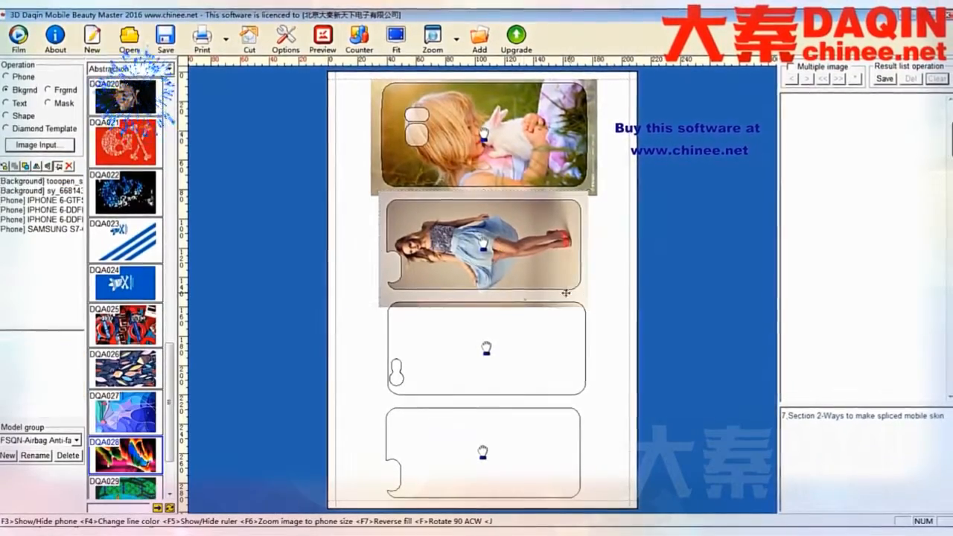
{"action": "left_click", "coordinate": [46, 146]}
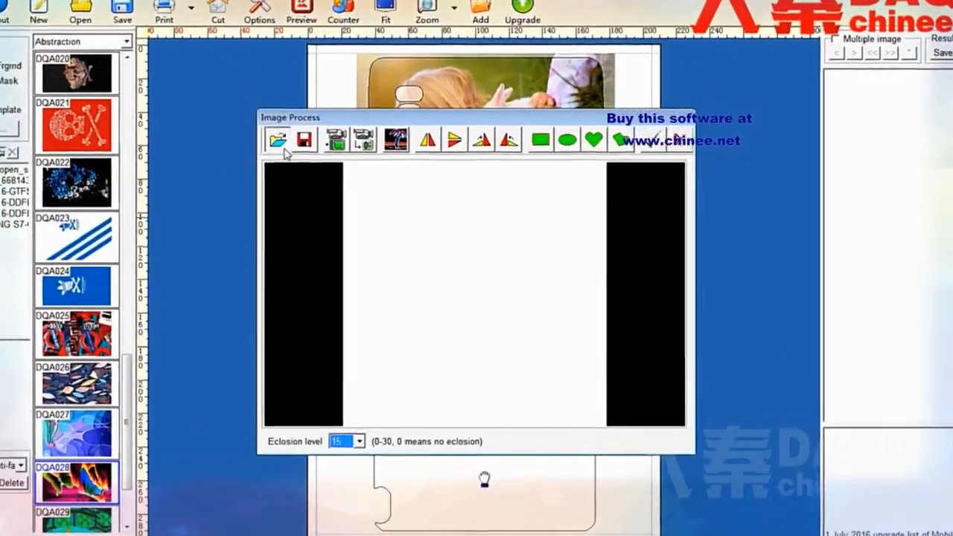
{"action": "left_click", "coordinate": [279, 143]}
{"action": "left_click_drag", "start_coordinate": [614, 203], "coordinate": [615, 251]}
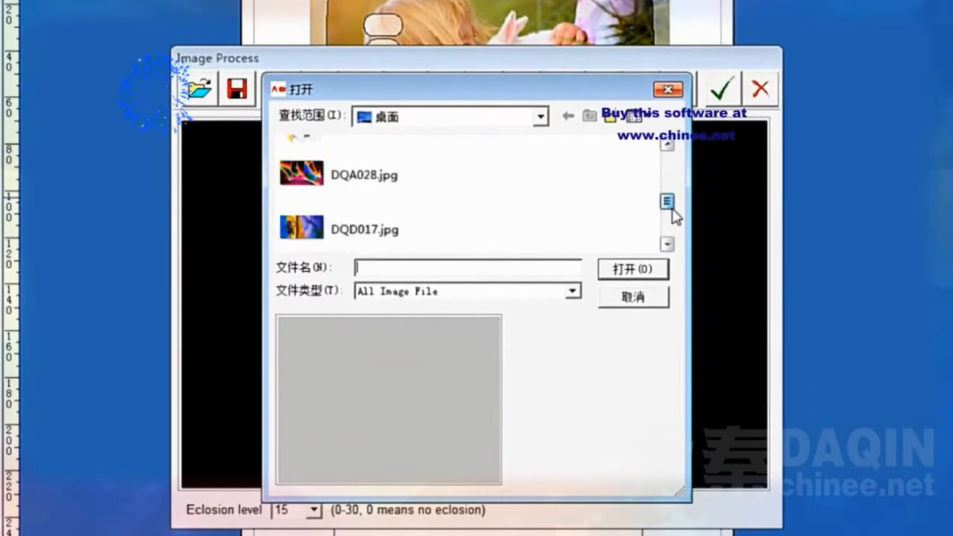
{"action": "left_click_drag", "start_coordinate": [672, 242], "coordinate": [676, 204]}
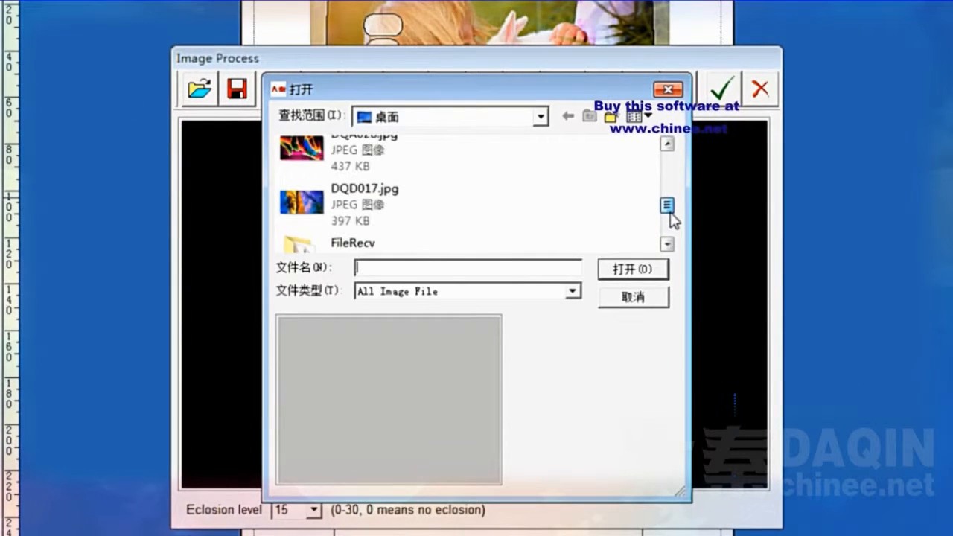
{"action": "left_click", "coordinate": [365, 197]}
{"action": "left_click", "coordinate": [615, 269]}
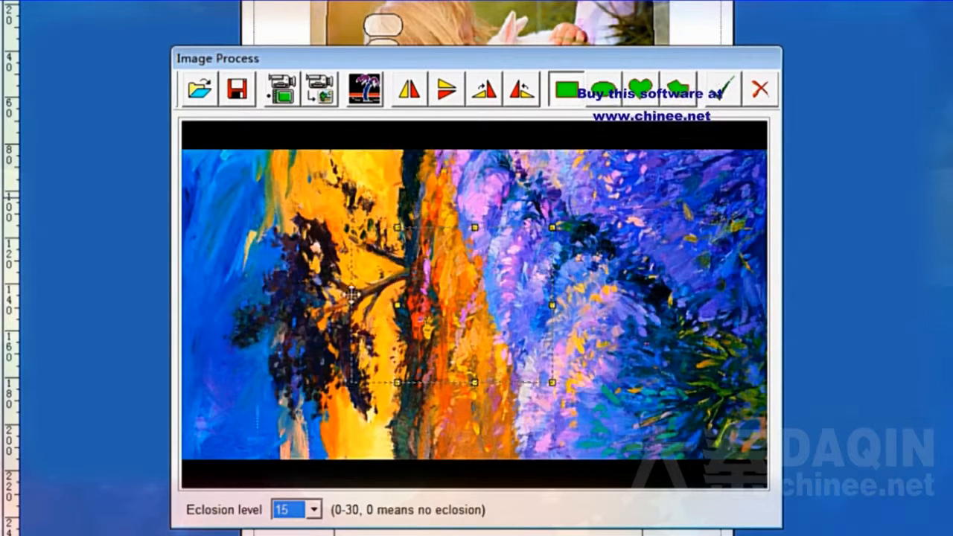
- Stretch the rectangular crop across the painting's full width and most of its height, and insert the cropped image on the page
{"action": "left_click_drag", "start_coordinate": [186, 271], "coordinate": [185, 272]}
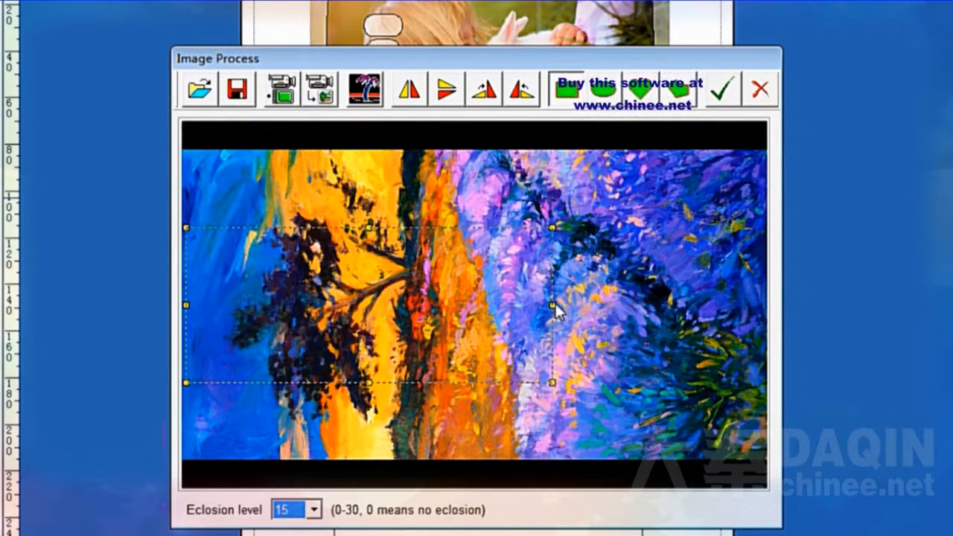
{"action": "left_click_drag", "start_coordinate": [552, 306], "coordinate": [757, 333]}
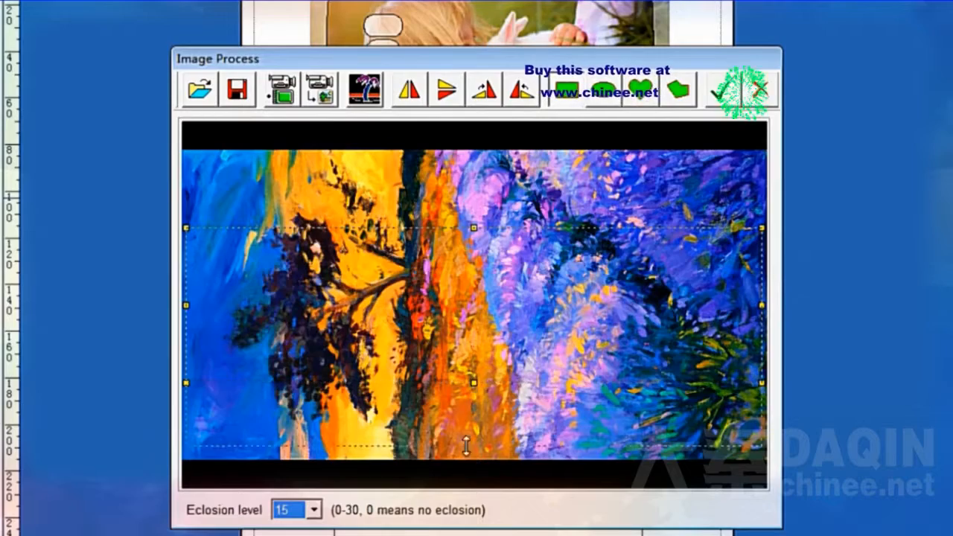
{"action": "left_click_drag", "start_coordinate": [466, 445], "coordinate": [466, 460]}
{"action": "left_click_drag", "start_coordinate": [475, 228], "coordinate": [477, 210]}
{"action": "left_click_drag", "start_coordinate": [467, 265], "coordinate": [466, 230]}
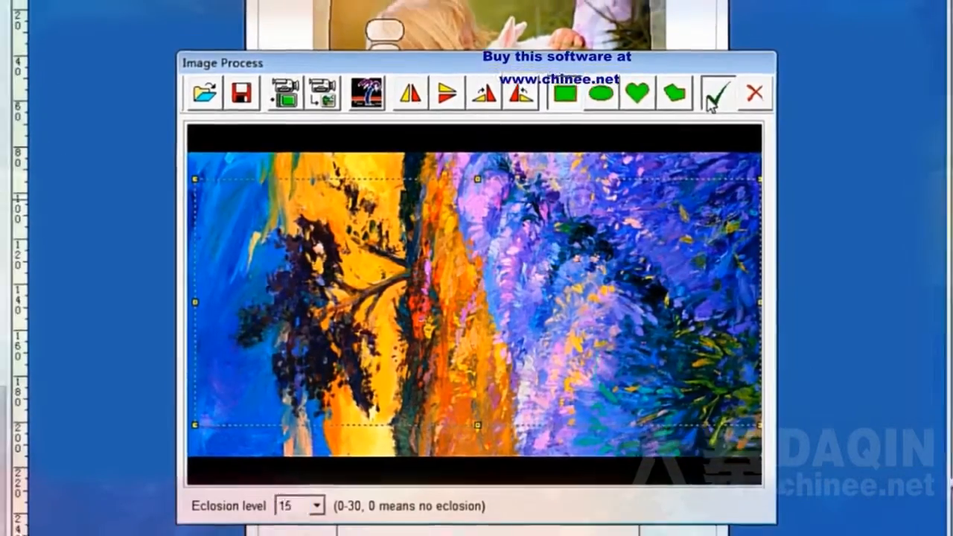
{"action": "left_click", "coordinate": [728, 83]}
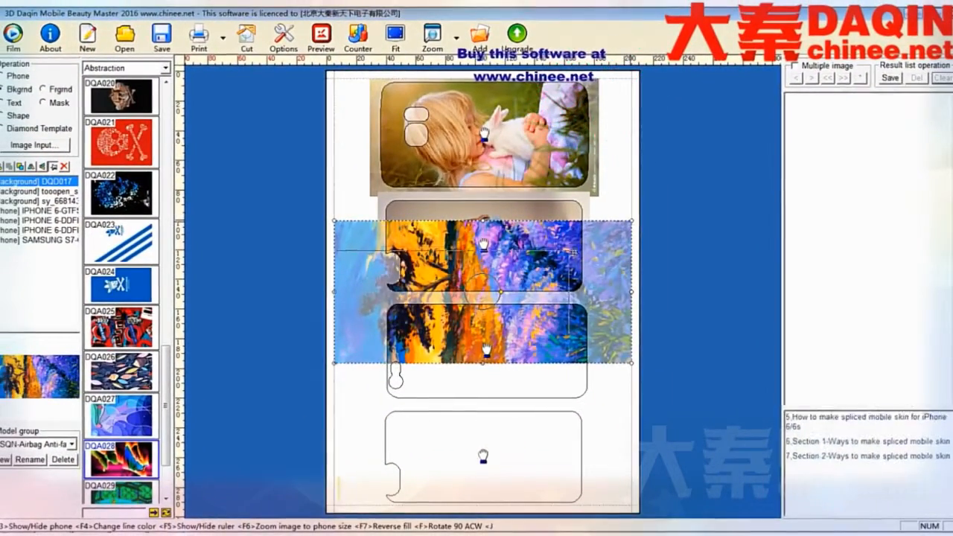
- Shrink the tree painting background and fit it over the third phone outline with a small margin all around
{"action": "left_click_drag", "start_coordinate": [549, 264], "coordinate": [548, 264]}
{"action": "mouse_move", "coordinate": [518, 294]}
{"action": "left_mouse_down"}
{"action": "mouse_move", "coordinate": [524, 328]}
{"action": "mouse_move", "coordinate": [563, 328]}
{"action": "left_mouse_up"}
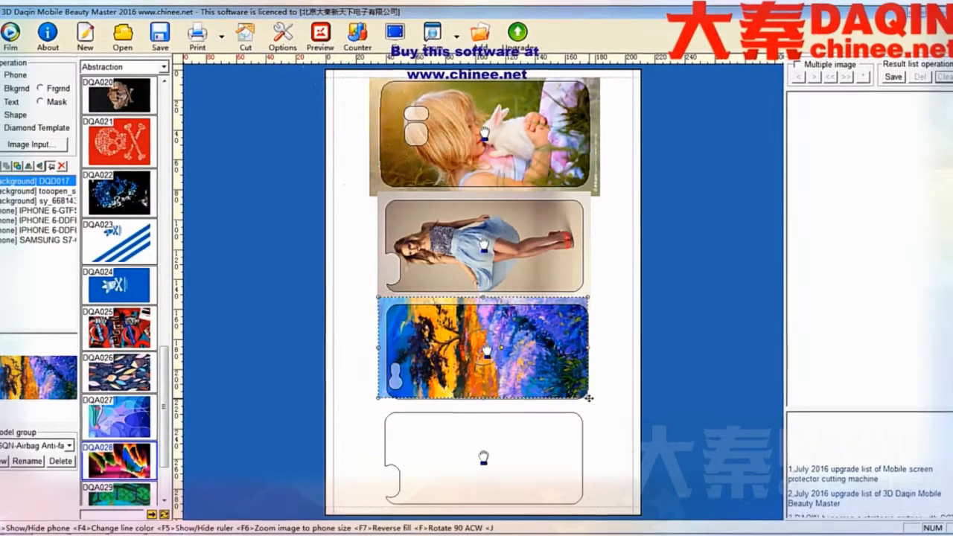
{"action": "left_click_drag", "start_coordinate": [588, 399], "coordinate": [602, 406]}
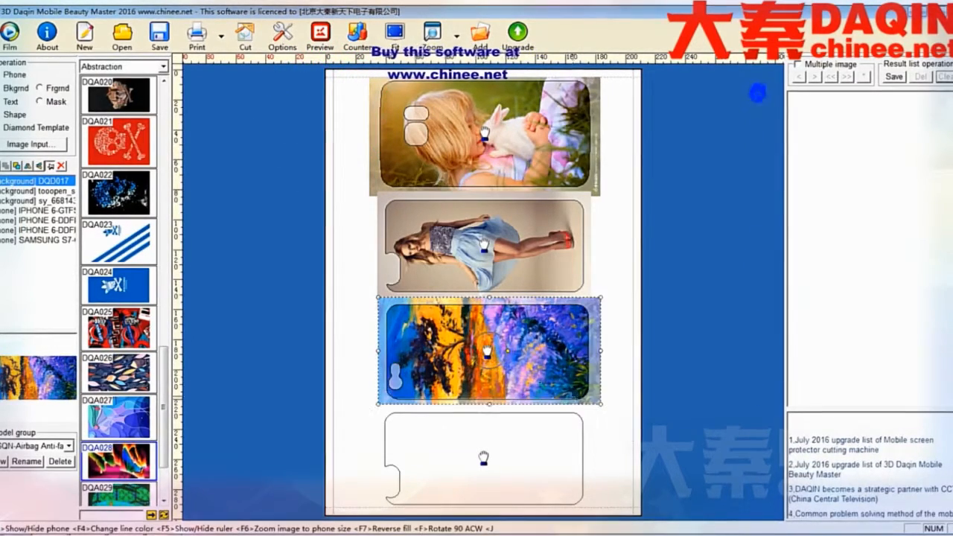
{"action": "left_click_drag", "start_coordinate": [531, 376], "coordinate": [517, 390]}
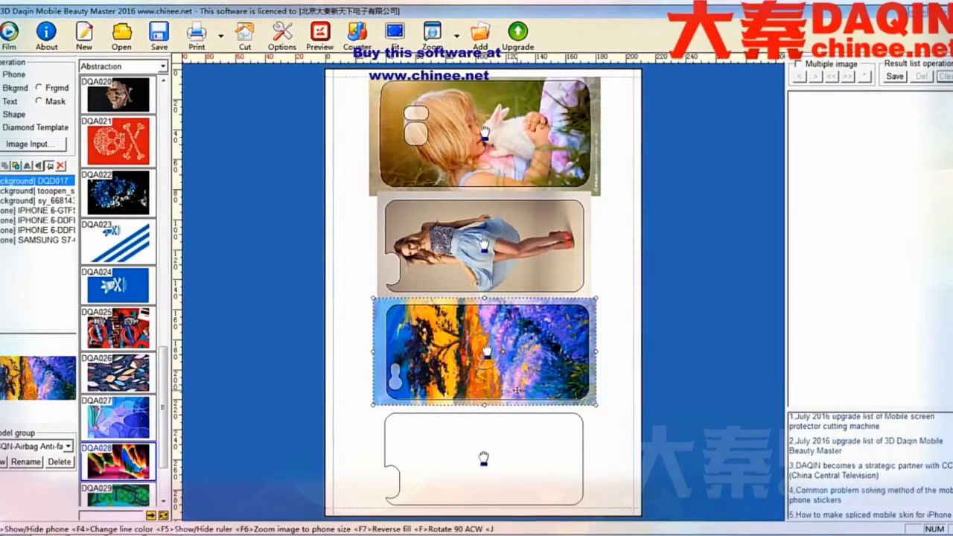
{"action": "left_click_drag", "start_coordinate": [595, 406], "coordinate": [600, 407]}
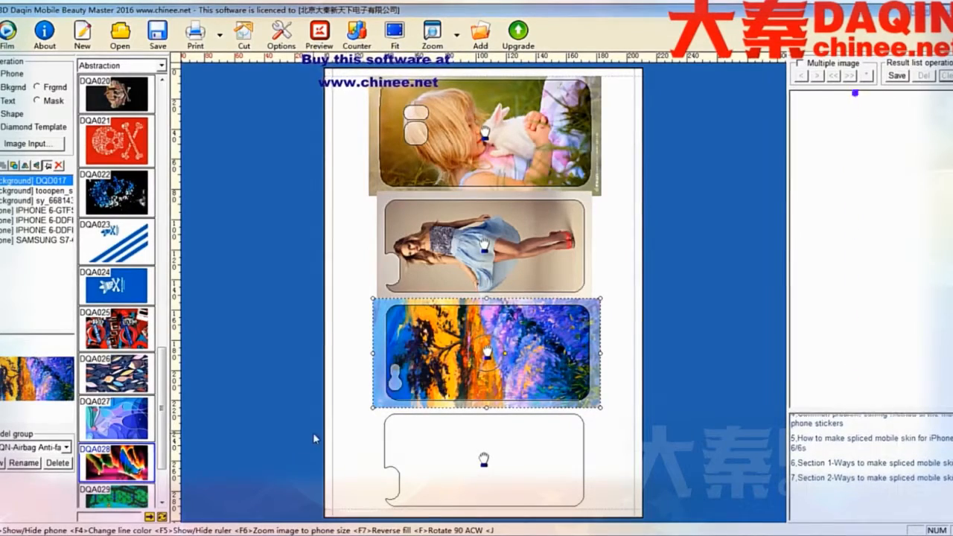
- Load DQA028.jpg from the desktop as a background image and insert it on the page uncropped
{"action": "left_click", "coordinate": [58, 163]}
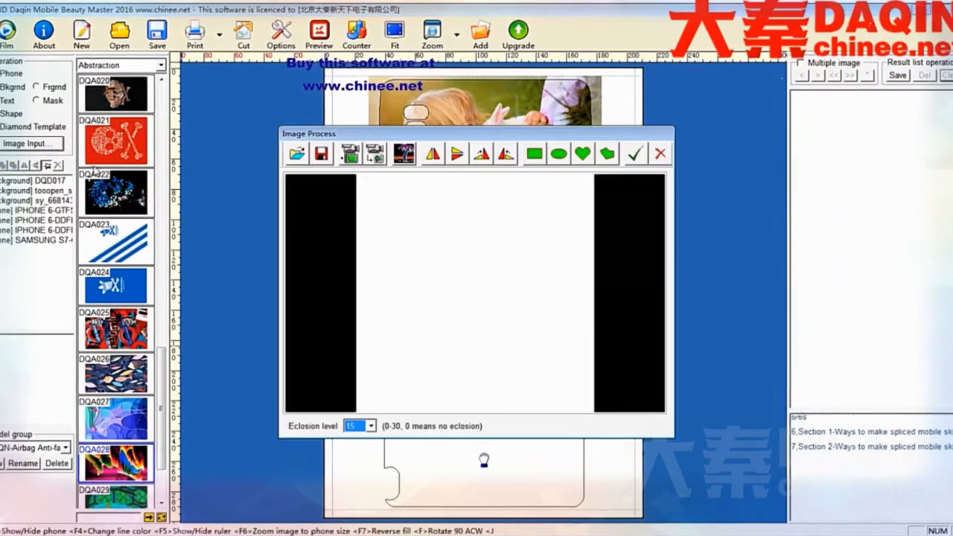
{"action": "left_click", "coordinate": [298, 155]}
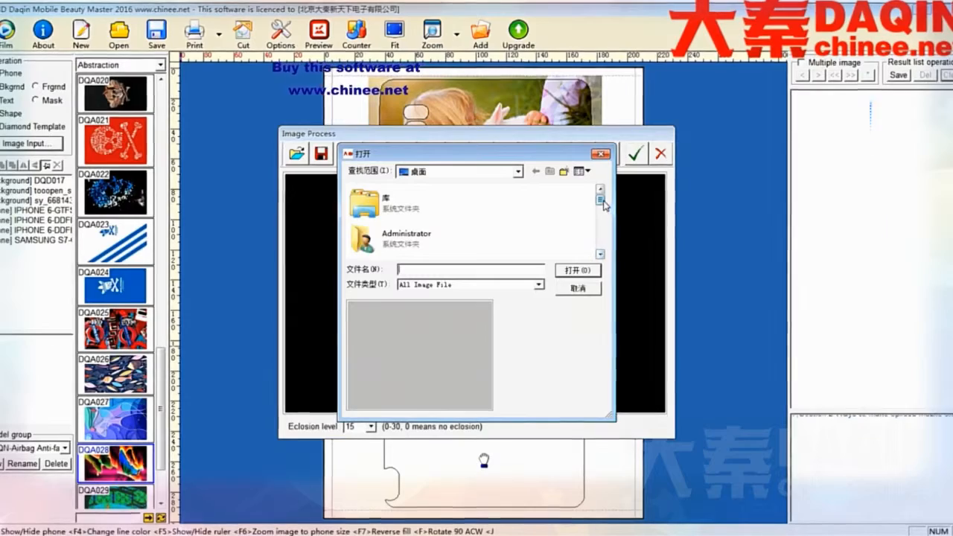
{"action": "left_click_drag", "start_coordinate": [602, 191], "coordinate": [603, 235]}
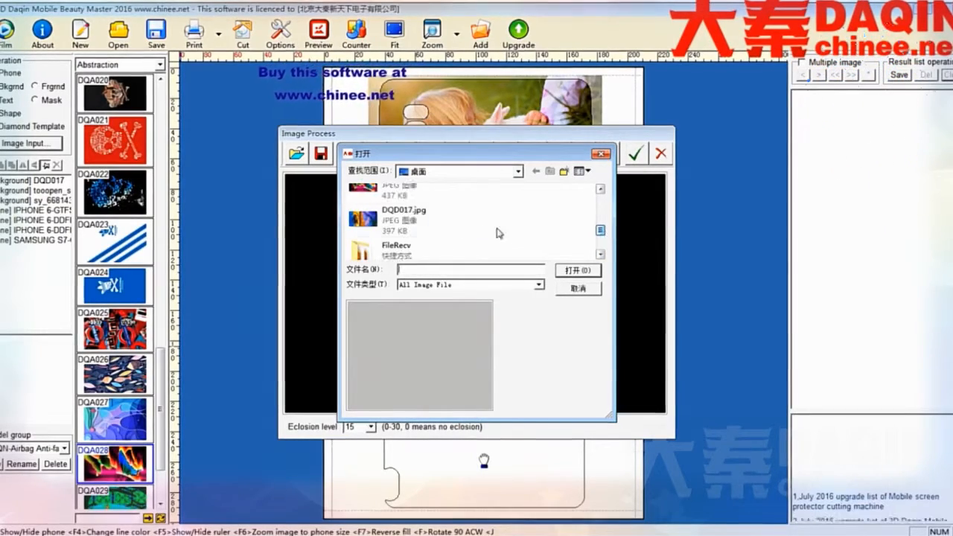
{"action": "left_click", "coordinate": [387, 195]}
{"action": "left_click", "coordinate": [574, 270]}
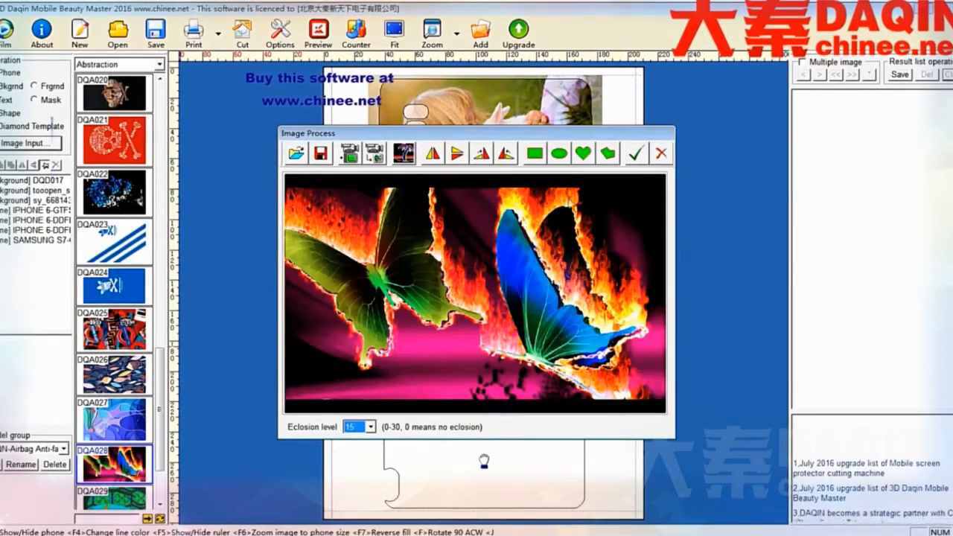
{"action": "left_click", "coordinate": [635, 154]}
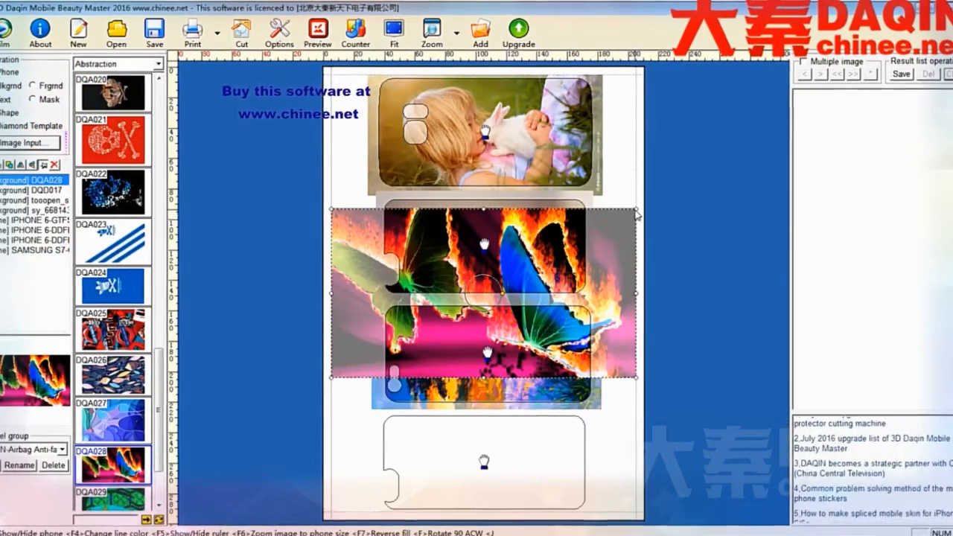
- Shrink the butterfly background and position it over the fourth phone outline
{"action": "left_click_drag", "start_coordinate": [557, 252], "coordinate": [547, 258]}
{"action": "left_click", "coordinate": [382, 426]}
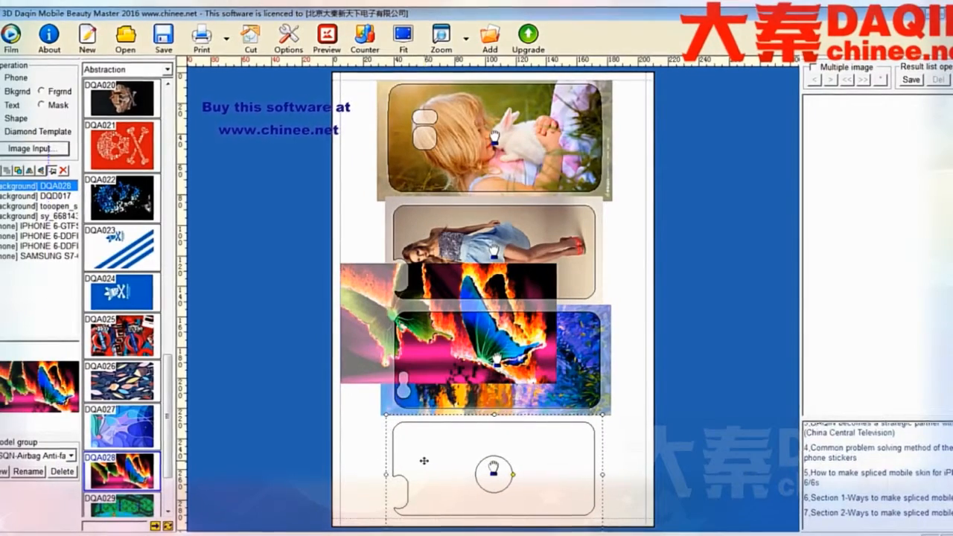
{"action": "left_click", "coordinate": [423, 460]}
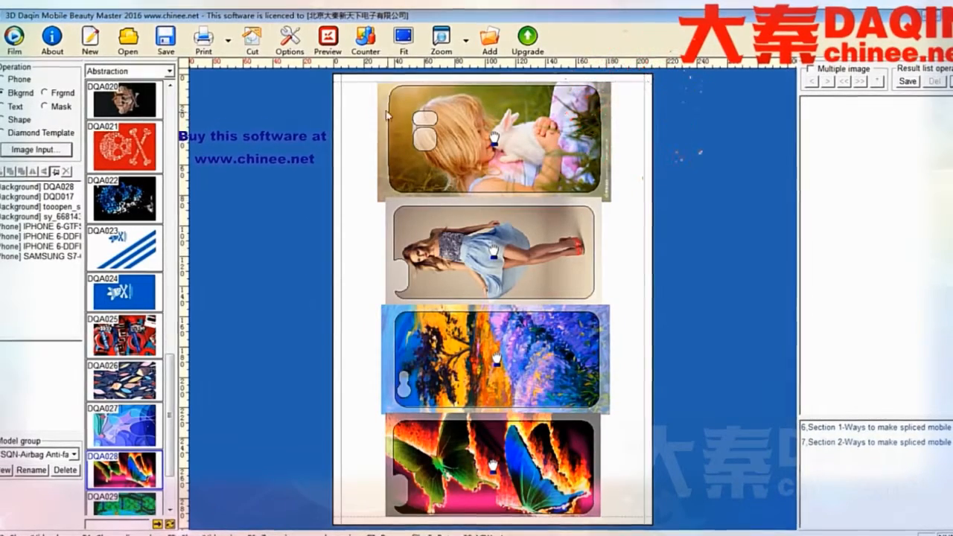
- Select the four phone outlines together with the woman and tree painting backgrounds, and flip them vertically
{"action": "left_click_drag", "start_coordinate": [430, 117], "coordinate": [641, 530]}
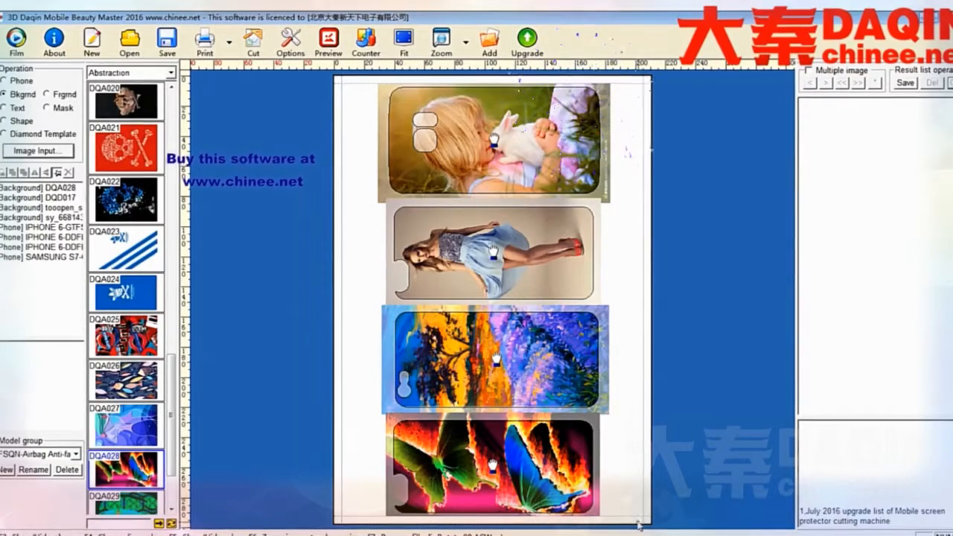
{"action": "left_click_drag", "start_coordinate": [359, 86], "coordinate": [631, 524]}
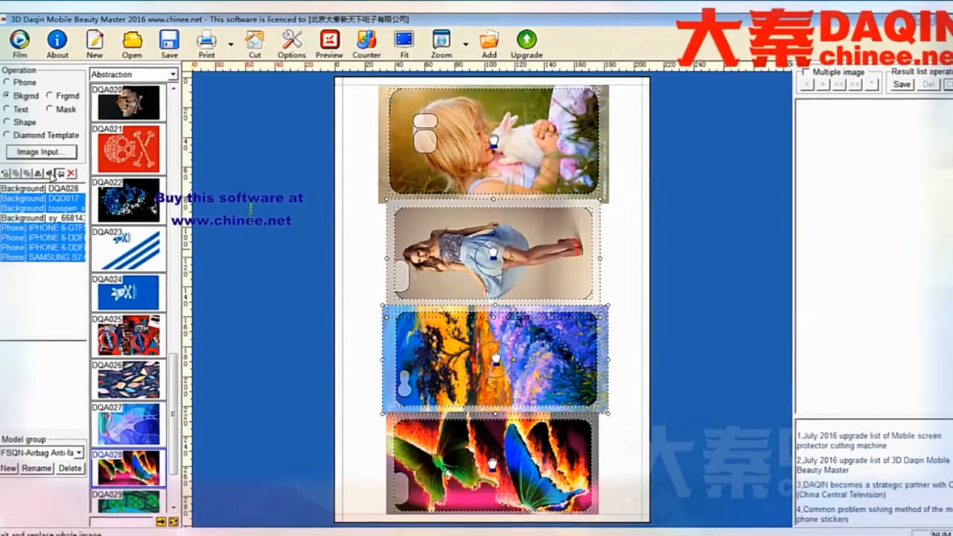
{"action": "left_click", "coordinate": [51, 175]}
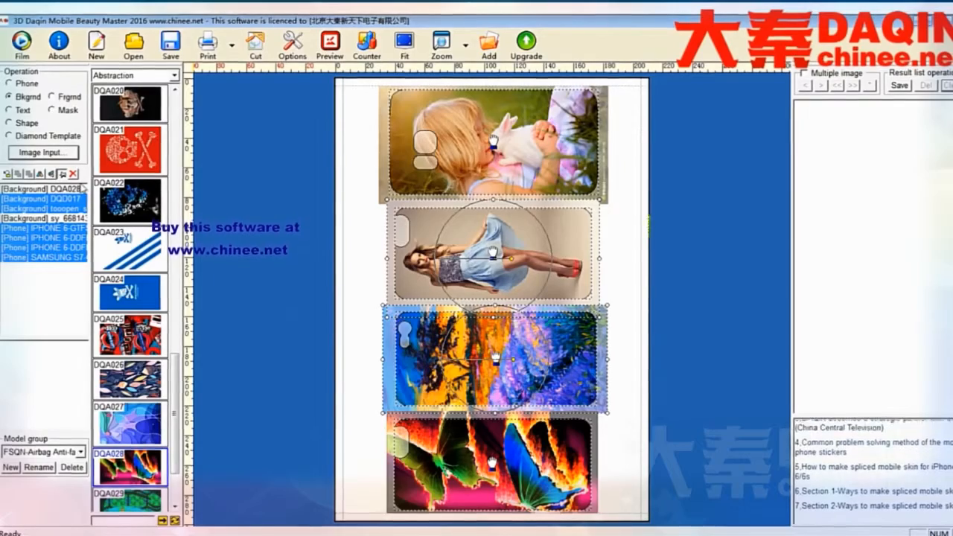
- Deselect the layout elements and print the page with the four phone skins
{"action": "left_click", "coordinate": [347, 268]}
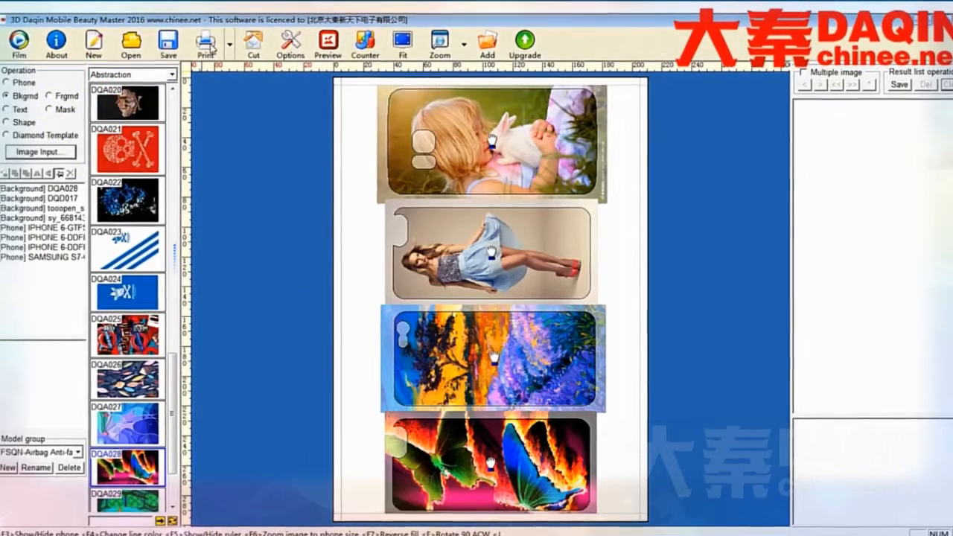
{"action": "key", "text": "ctrl+p"}
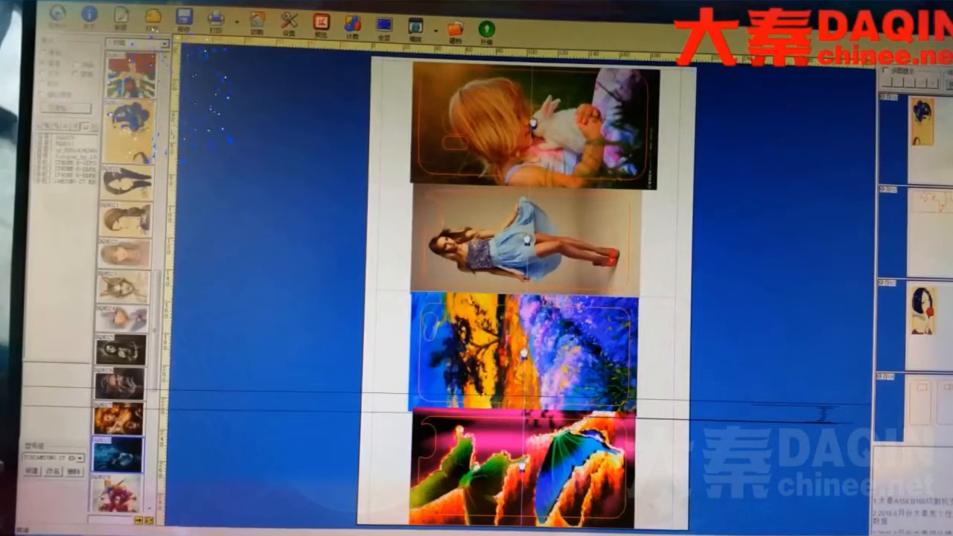